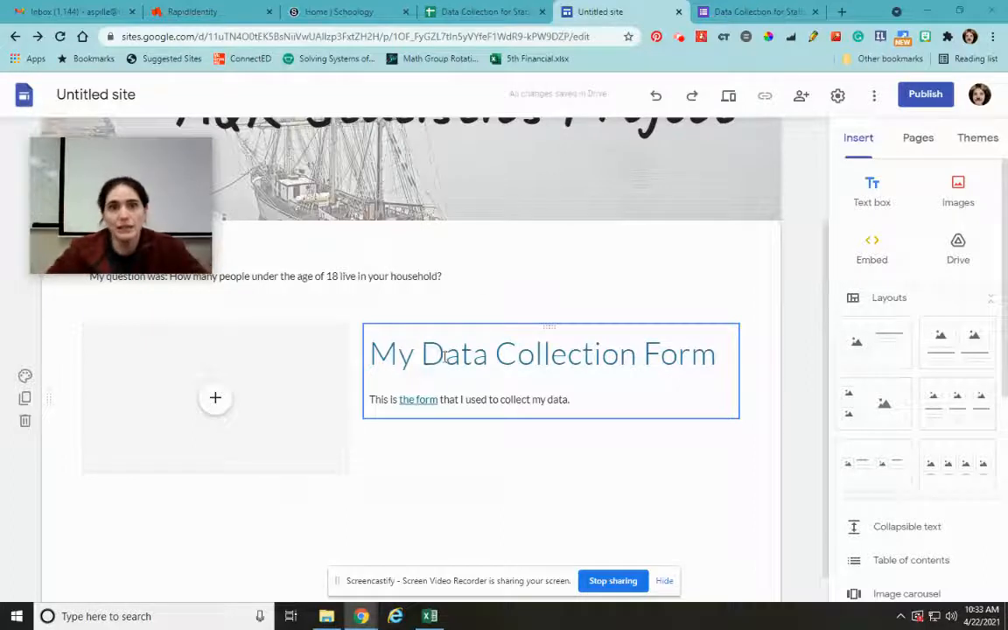
# Step: Switch to the Data Collection for Statistics (Responses) spreadsheet and examine the Form Responses 1 data and the Sheet10 statistics
pyautogui.click(486, 12)
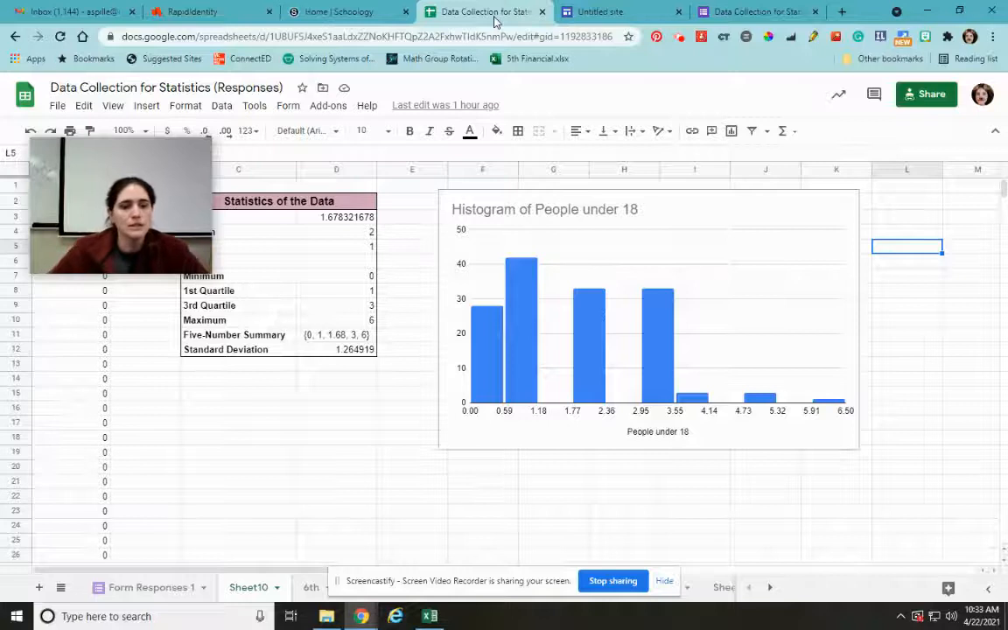
pyautogui.moveTo(127, 182); pyautogui.dragTo(90, 457)
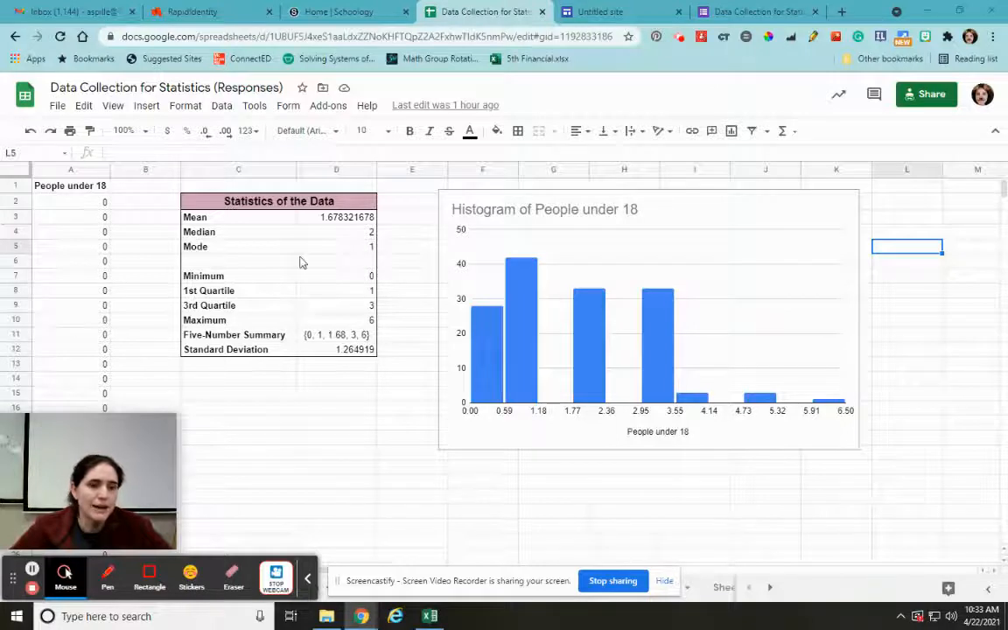
pyautogui.click(307, 575)
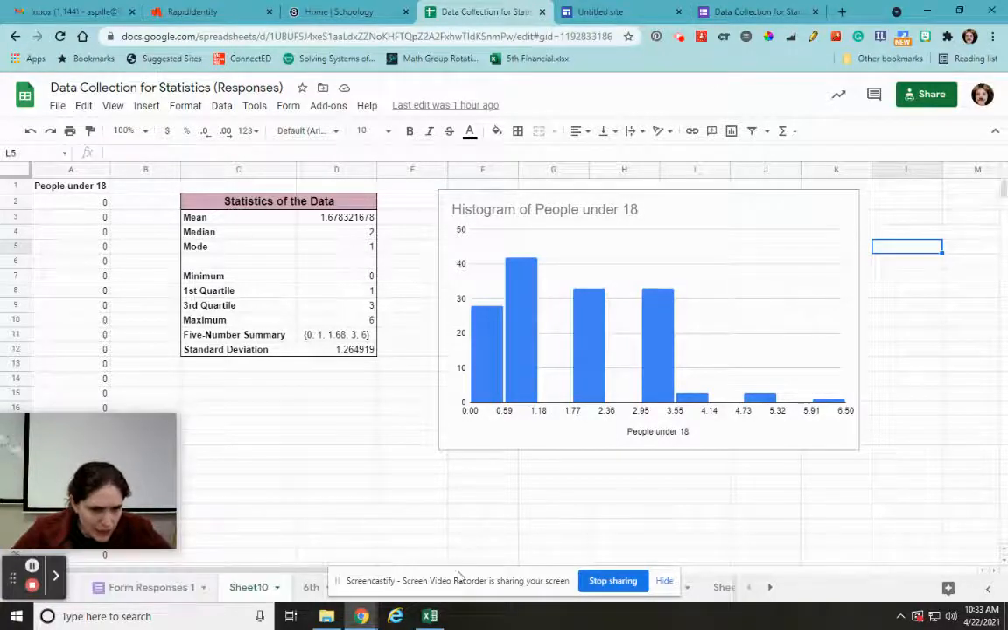
pyautogui.moveTo(458, 576); pyautogui.dragTo(765, 515)
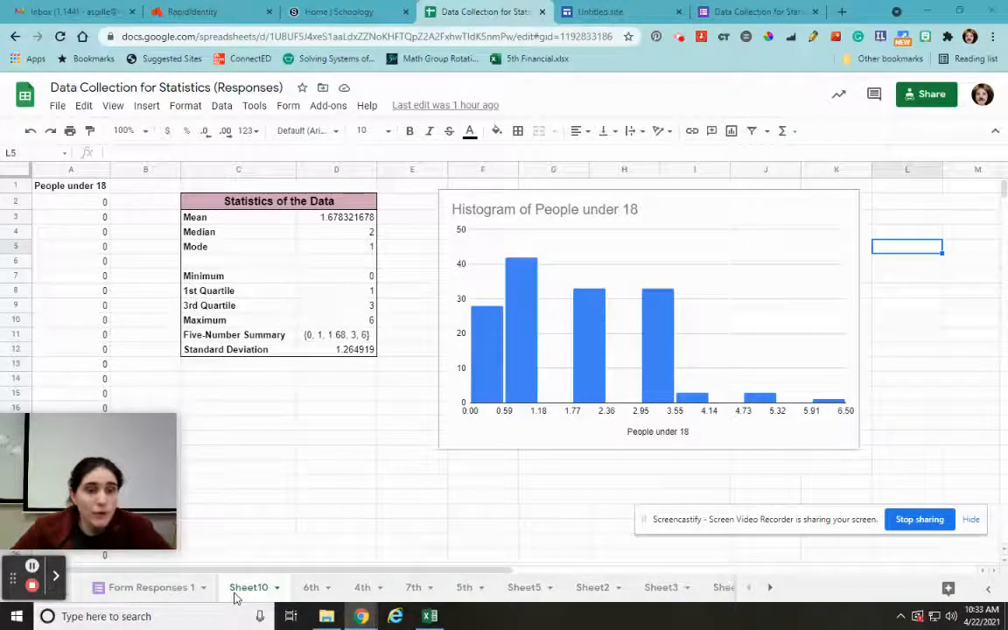
pyautogui.click(151, 587)
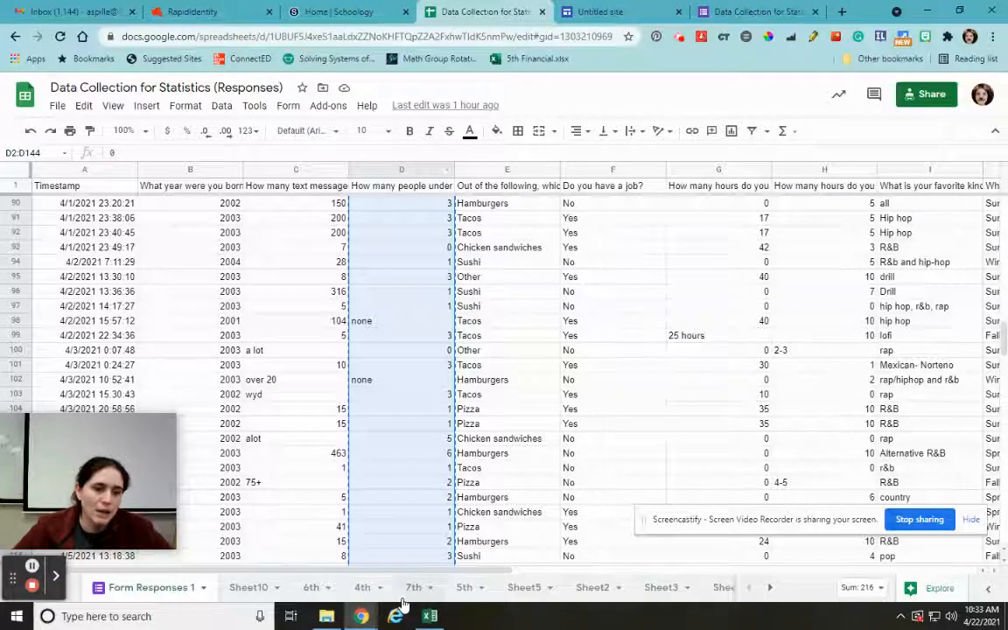
pyautogui.click(238, 593)
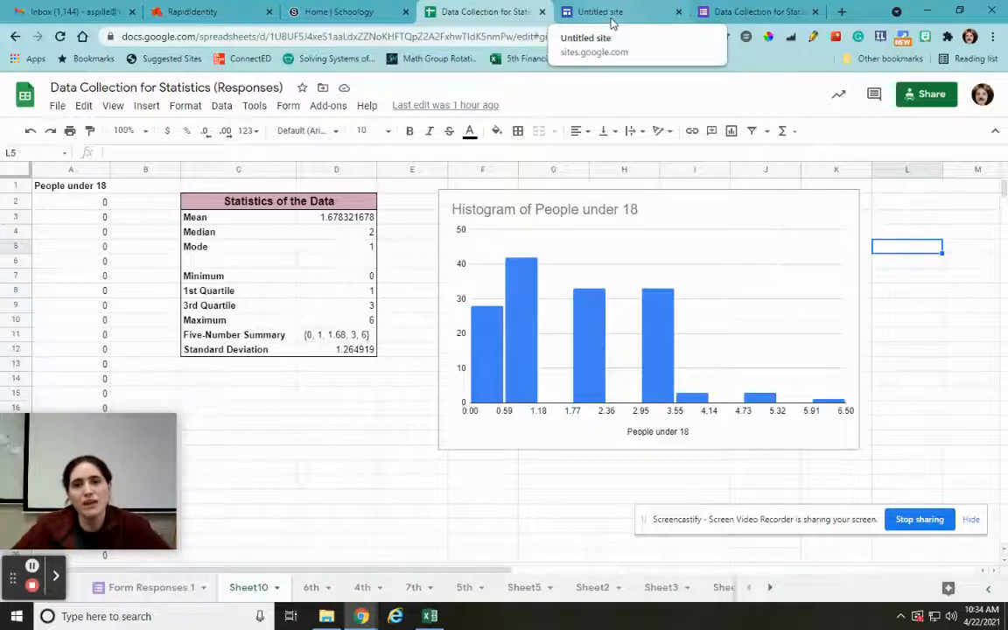
# Step: Check the spreadsheet's sharing and link access settings, and return to the site editor to view the data collection section
pyautogui.click(923, 96)
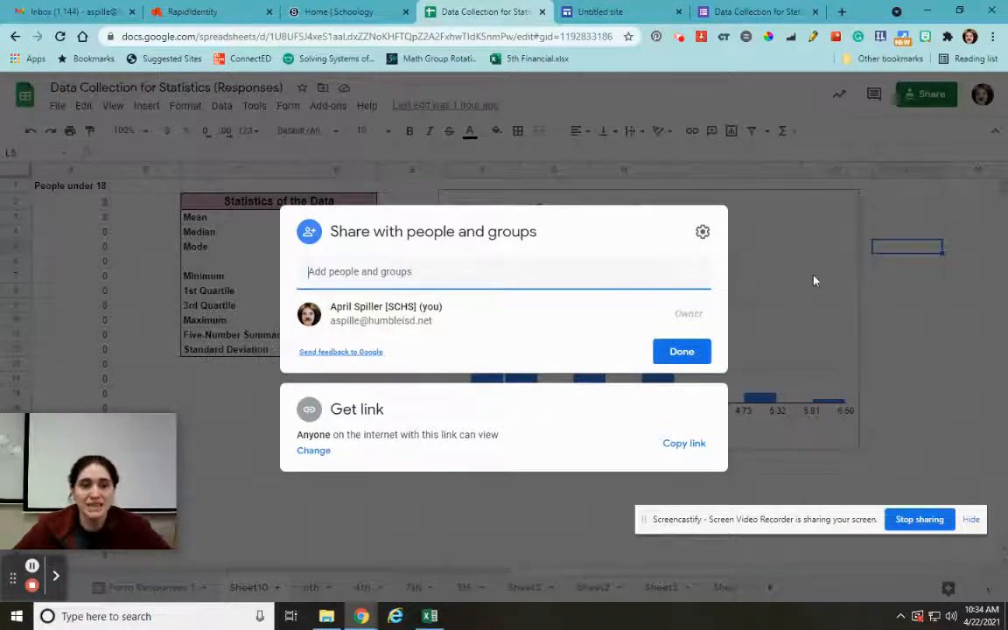
pyautogui.click(800, 379)
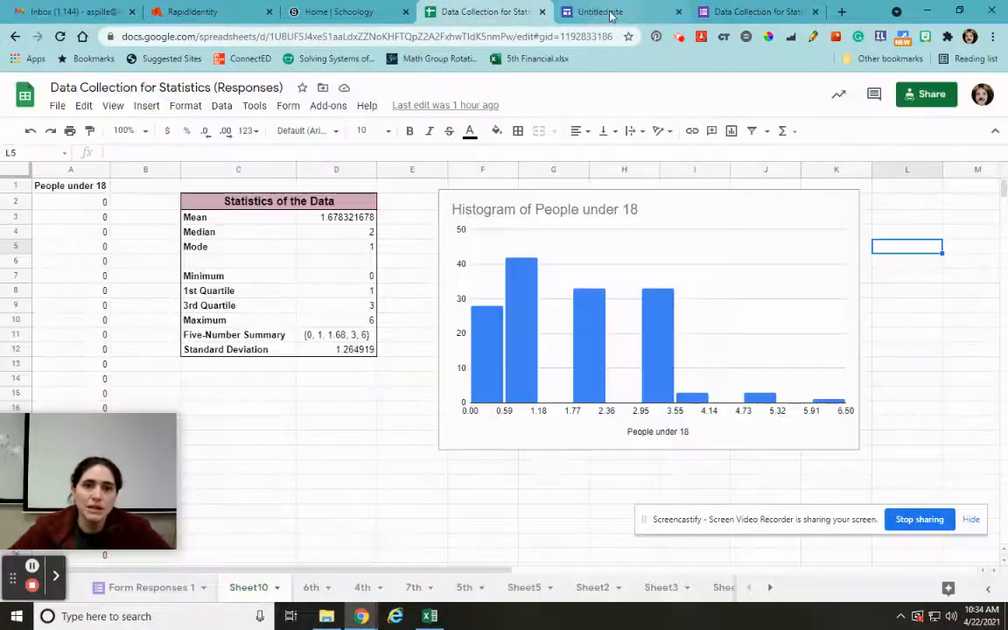
pyautogui.click(610, 16)
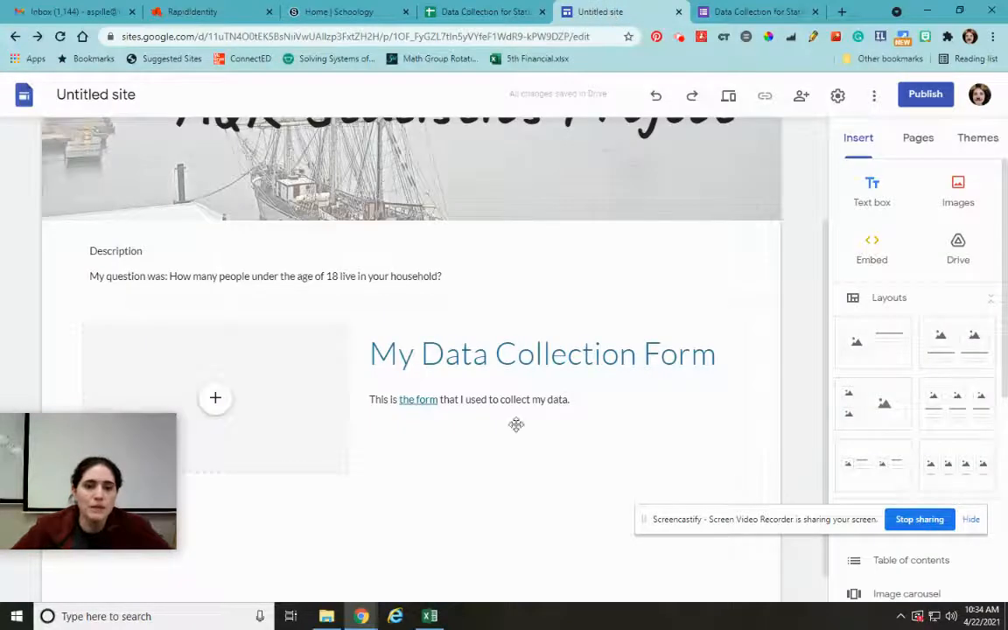
pyautogui.scroll(-1, 516, 414)
pyautogui.scroll(-1, 516, 415)
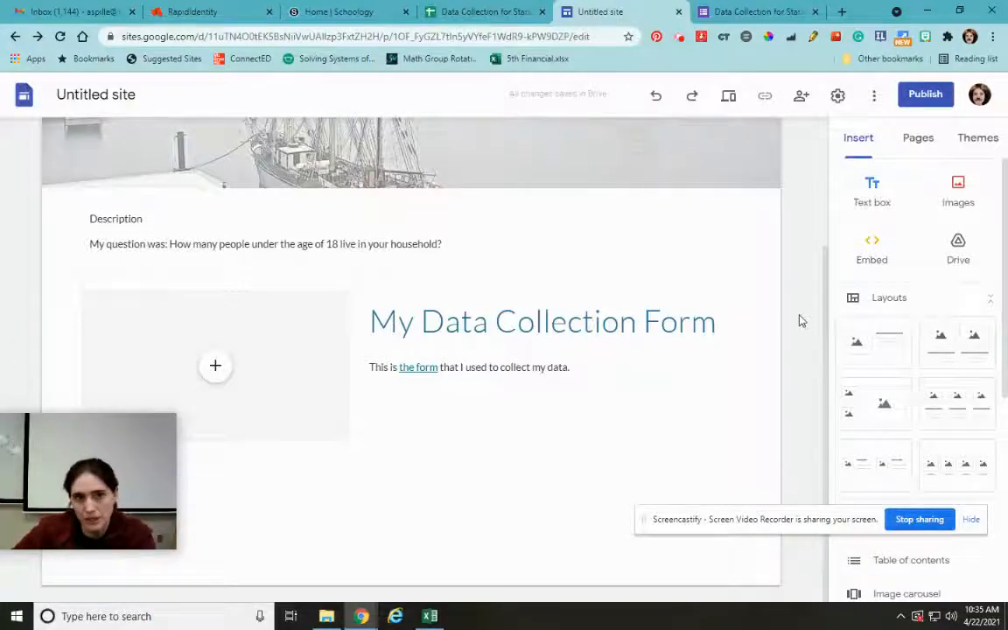
# Step: Examine the download formats available for the Histogram of People under 18 chart in the responses spreadsheet
pyautogui.click(473, 12)
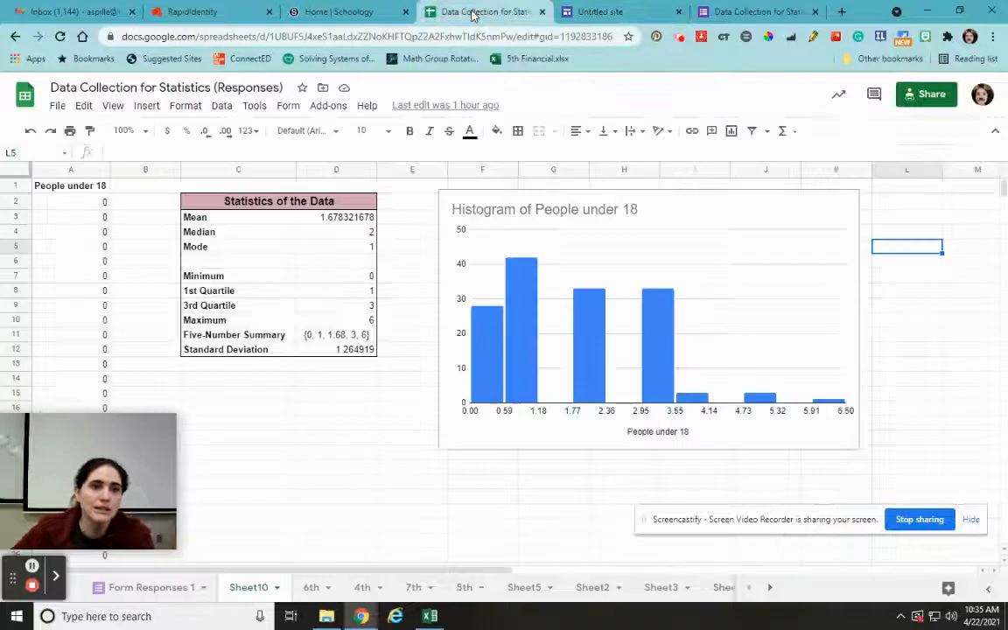
pyautogui.click(779, 287)
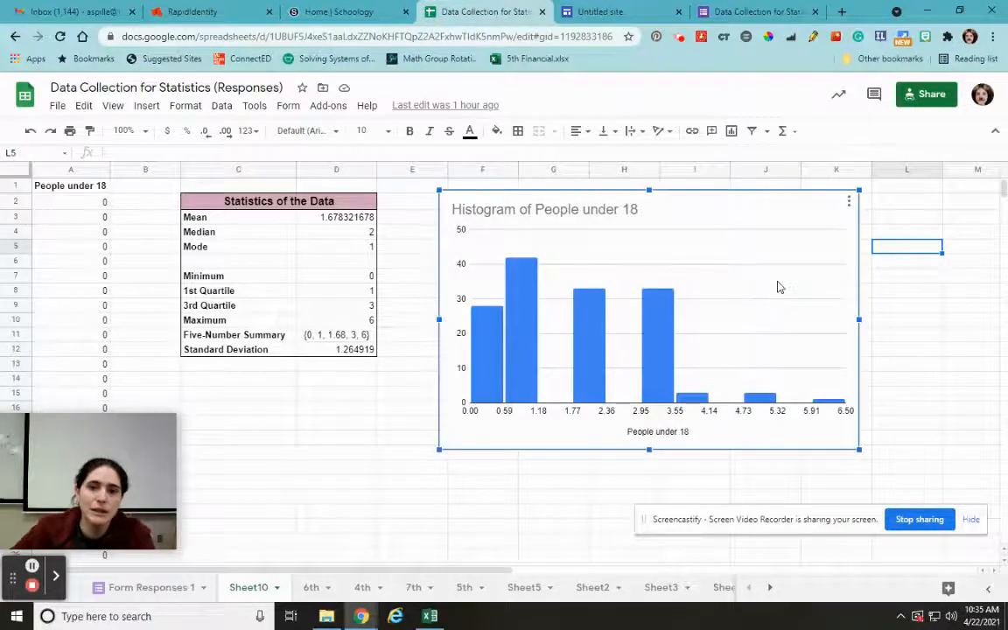
pyautogui.click(848, 201)
pyautogui.moveTo(792, 267)
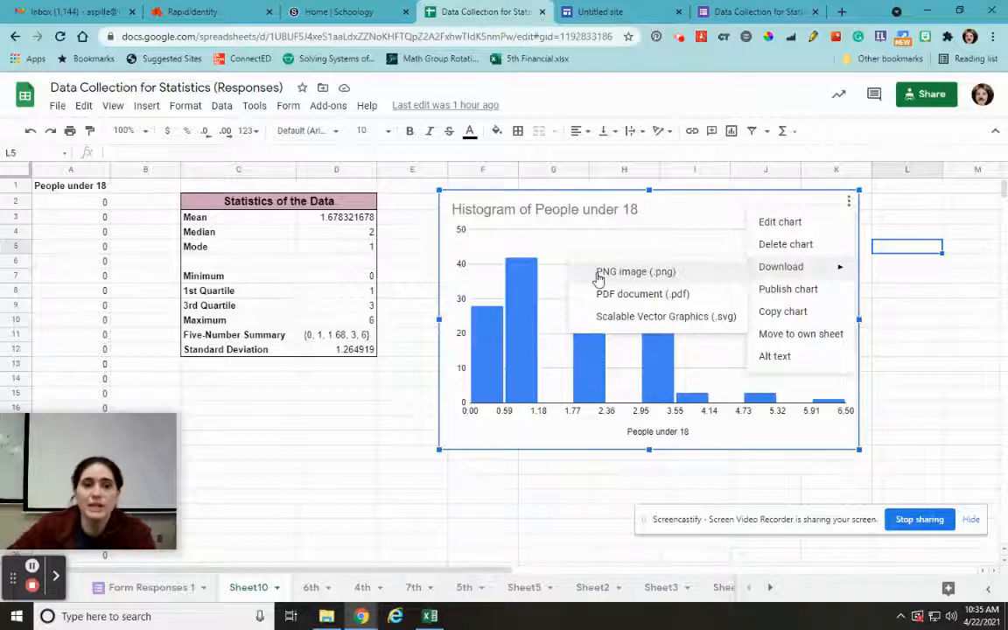
# Step: Insert the Histogram of People under 18 chart from Data Collection for Statistics (Responses) into the site page
pyautogui.click(604, 12)
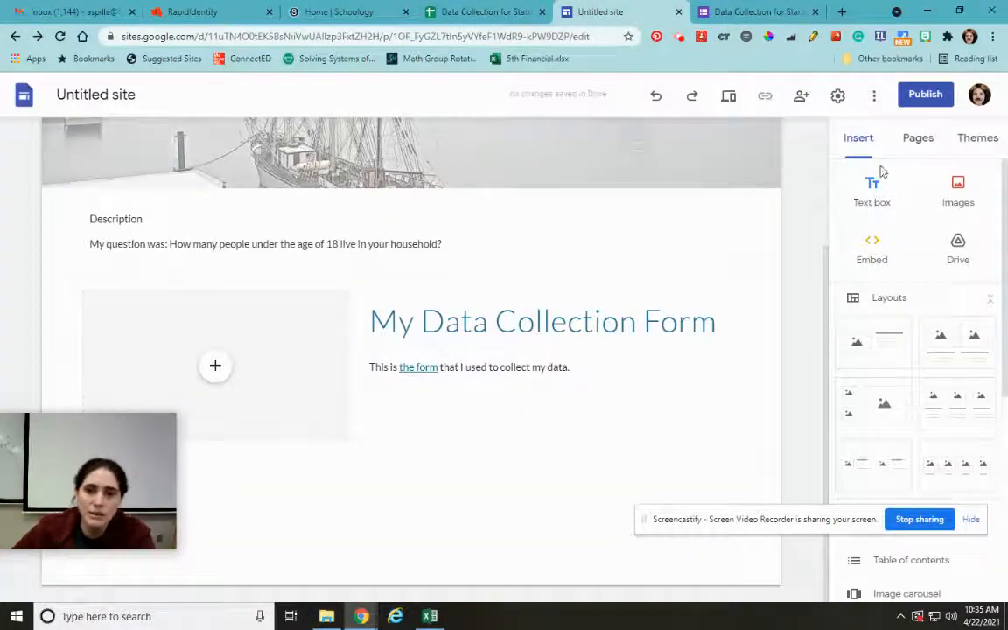
pyautogui.scroll(-1, 891, 373)
pyautogui.scroll(-5, 891, 372)
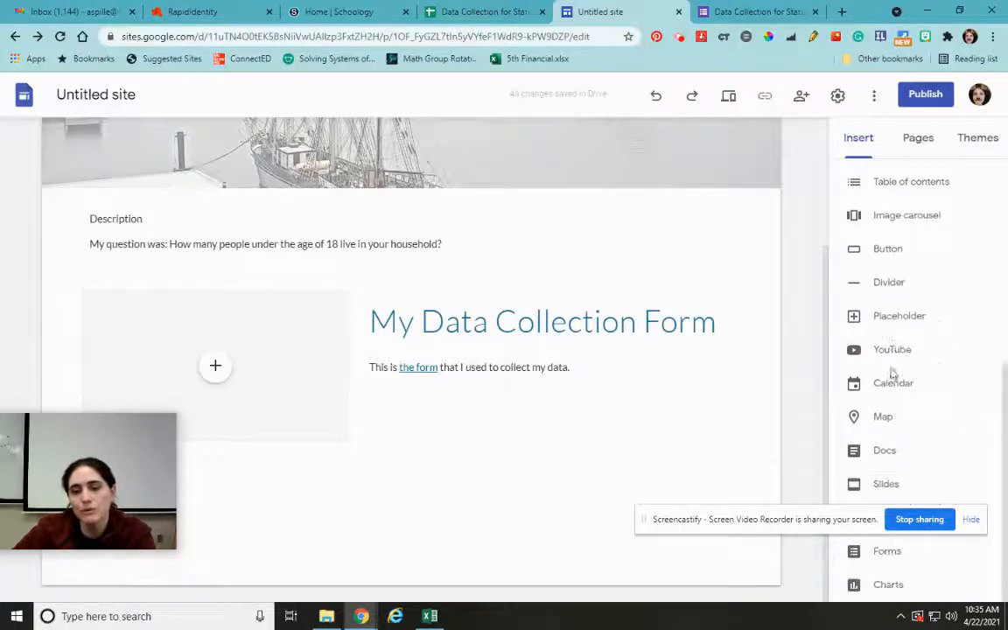
pyautogui.moveTo(791, 520); pyautogui.dragTo(543, 578)
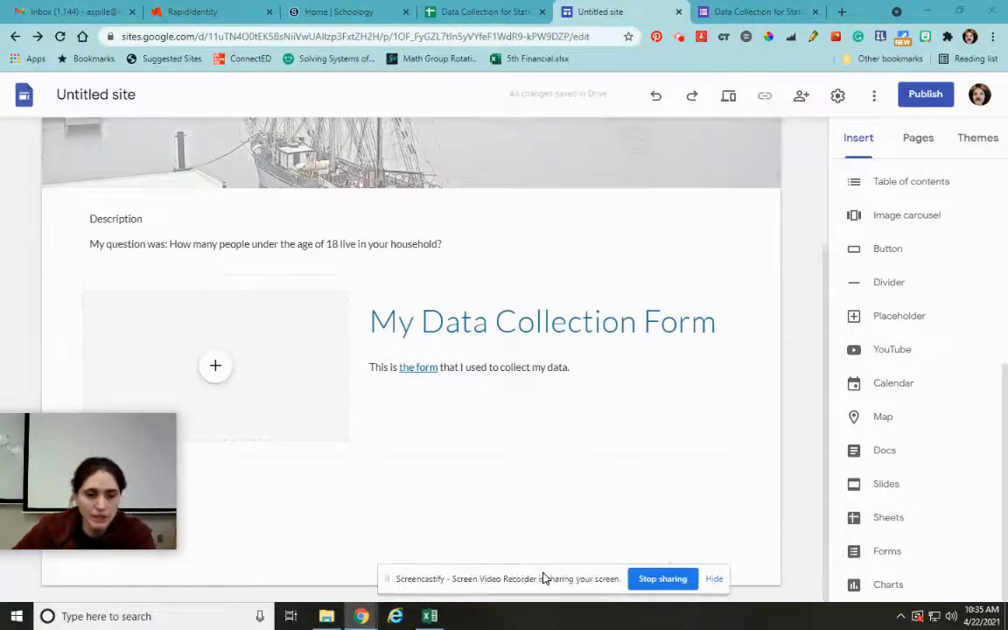
pyautogui.click(884, 594)
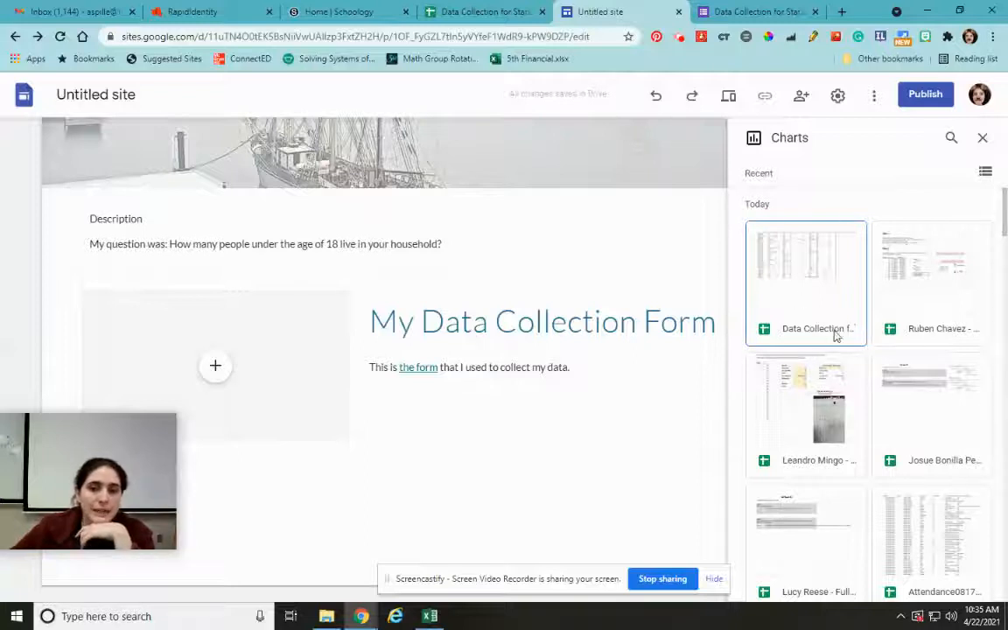
pyautogui.click(812, 298)
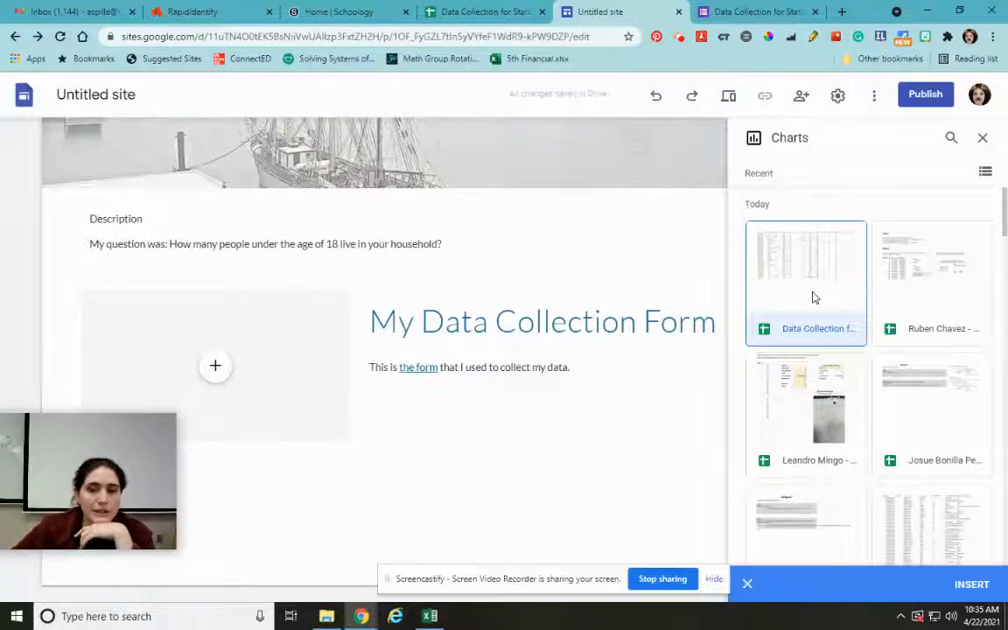
pyautogui.click(968, 584)
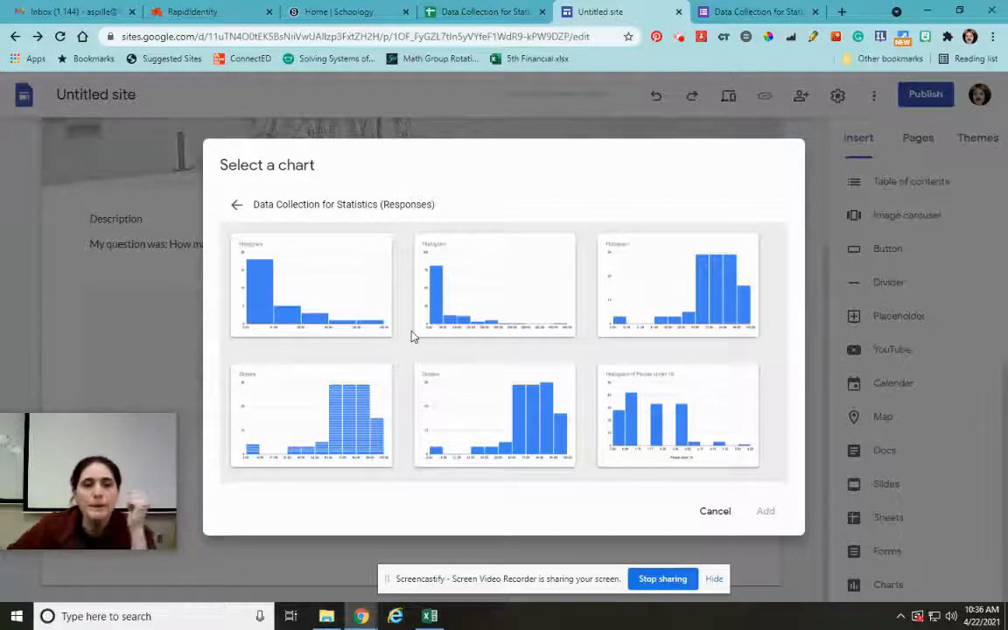
pyautogui.click(662, 399)
pyautogui.click(764, 512)
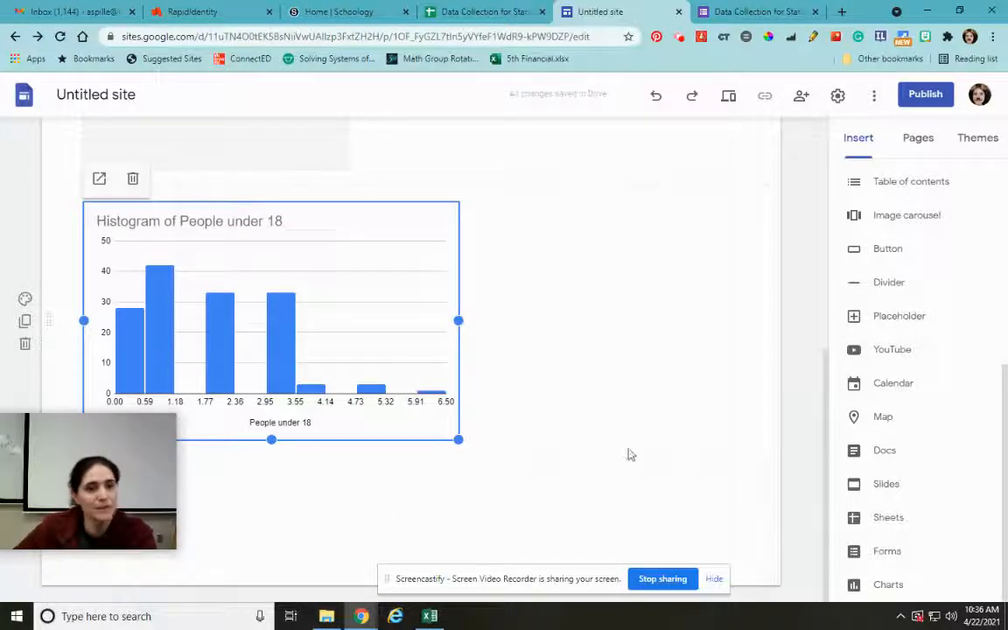
pyautogui.click(784, 446)
# Step: Add an empty text box beside the inserted histogram in the same section
pyautogui.scroll(5, 544, 405)
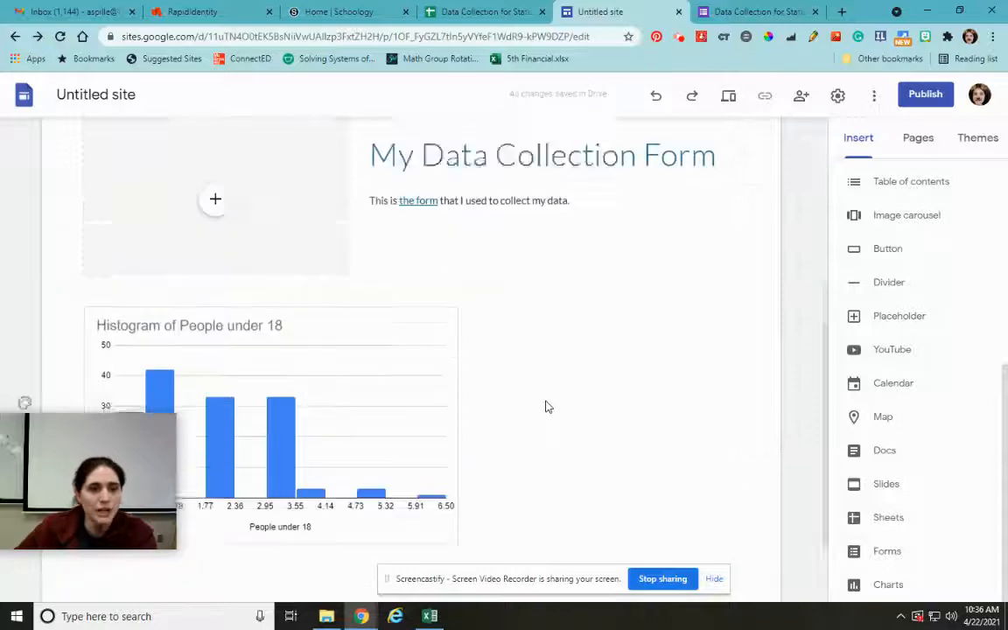
pyautogui.scroll(-5, 556, 387)
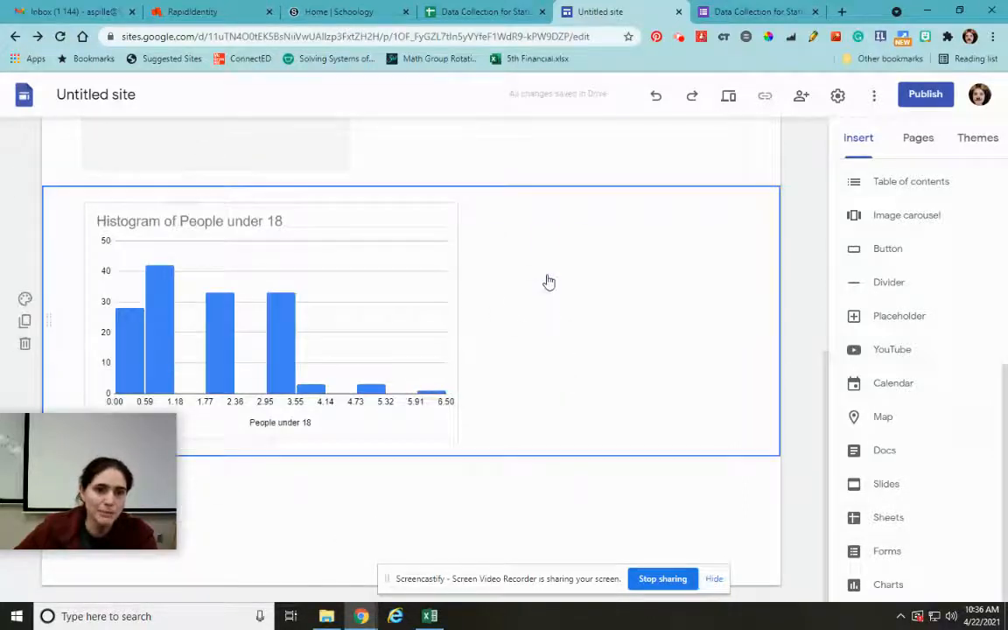
pyautogui.doubleClick(547, 281)
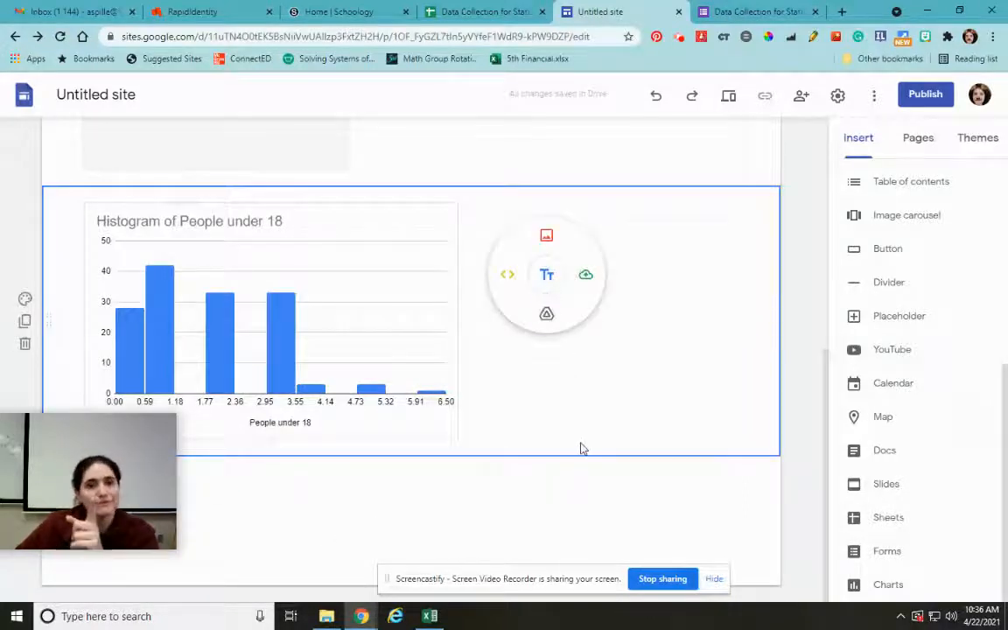
pyautogui.click(589, 516)
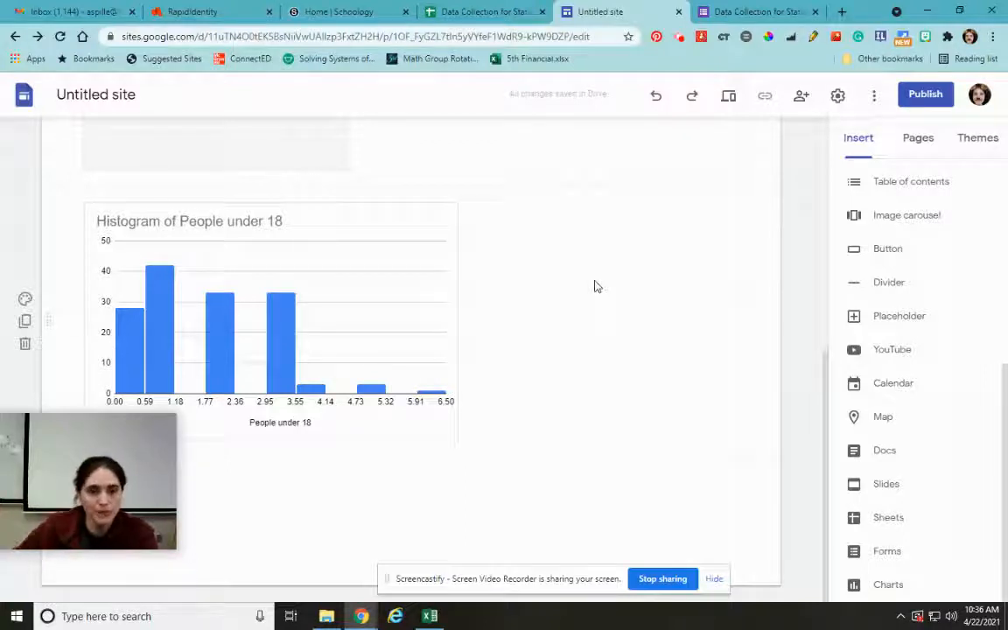
pyautogui.doubleClick(595, 286)
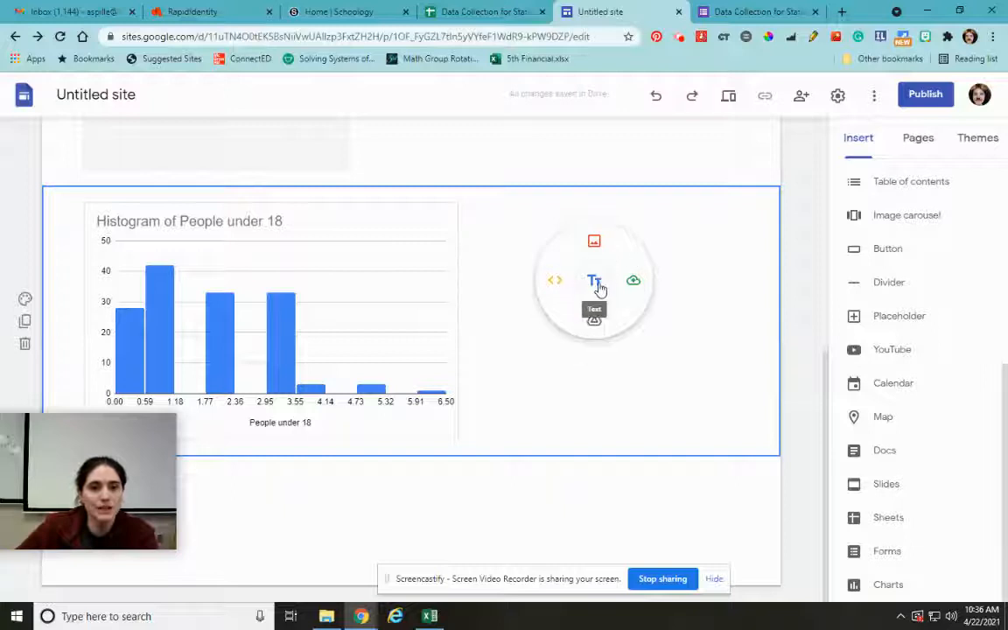
pyautogui.click(597, 284)
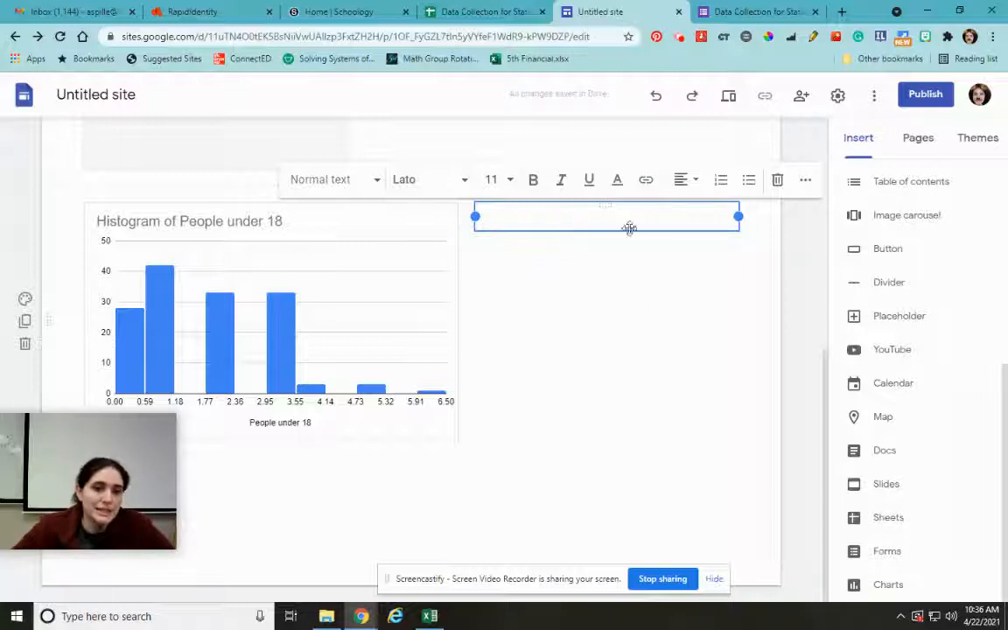
# Step: Copy the Statistics of the Data table, C2:D12, from the responses spreadsheet into the text box beside the histogram, below a blank line
pyautogui.click(470, 14)
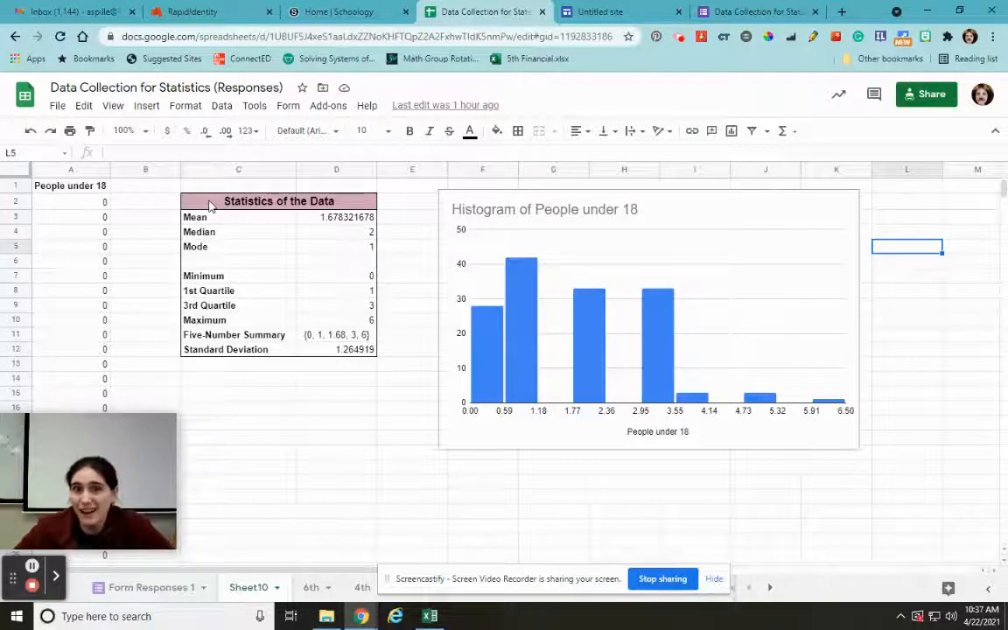
pyautogui.moveTo(254, 201); pyautogui.dragTo(375, 350)
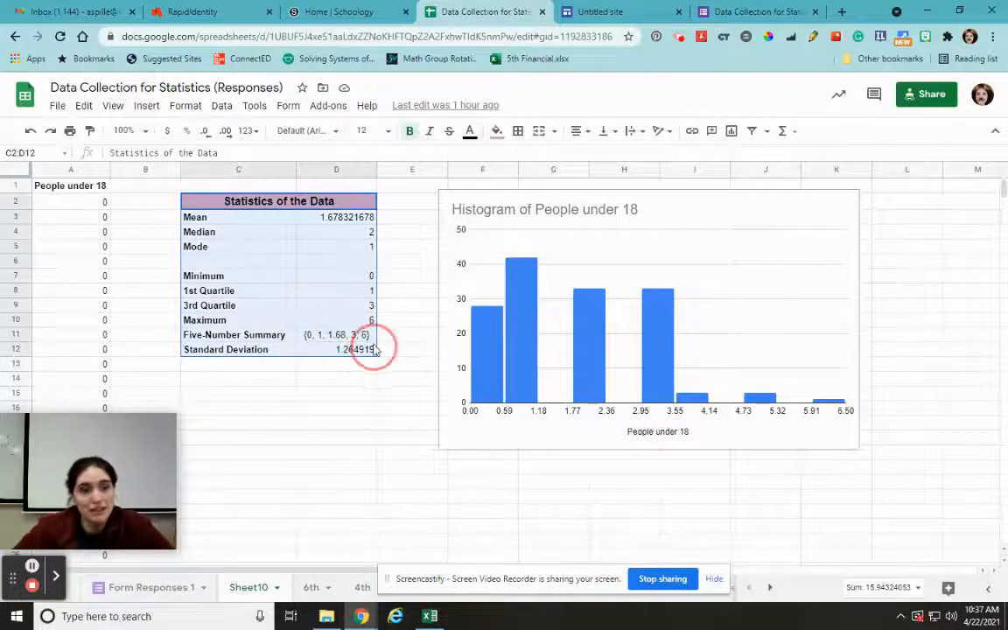
pyautogui.hotkey('ctrl', 'c')
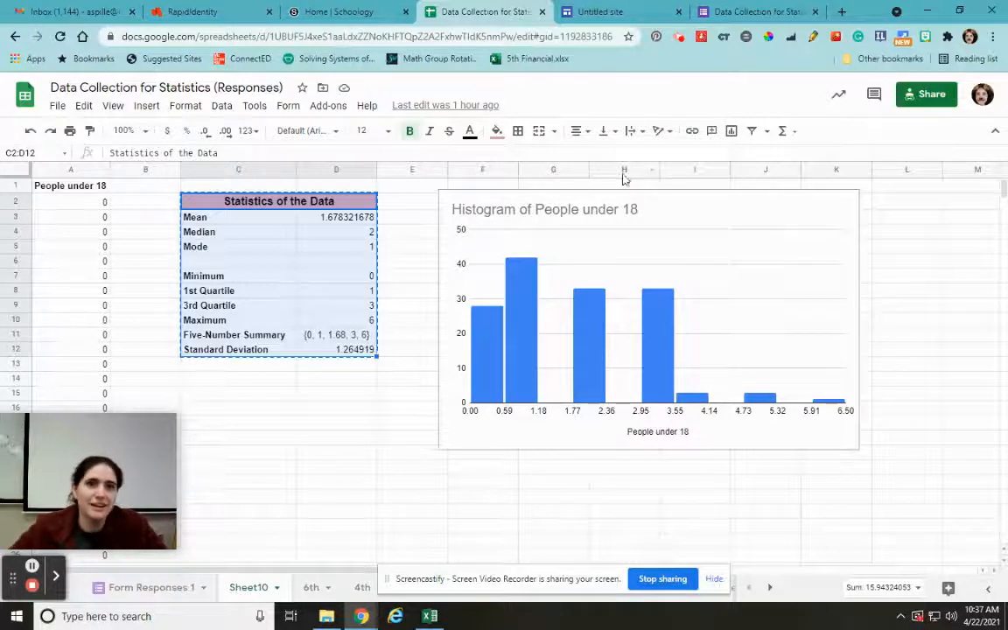
pyautogui.click(608, 12)
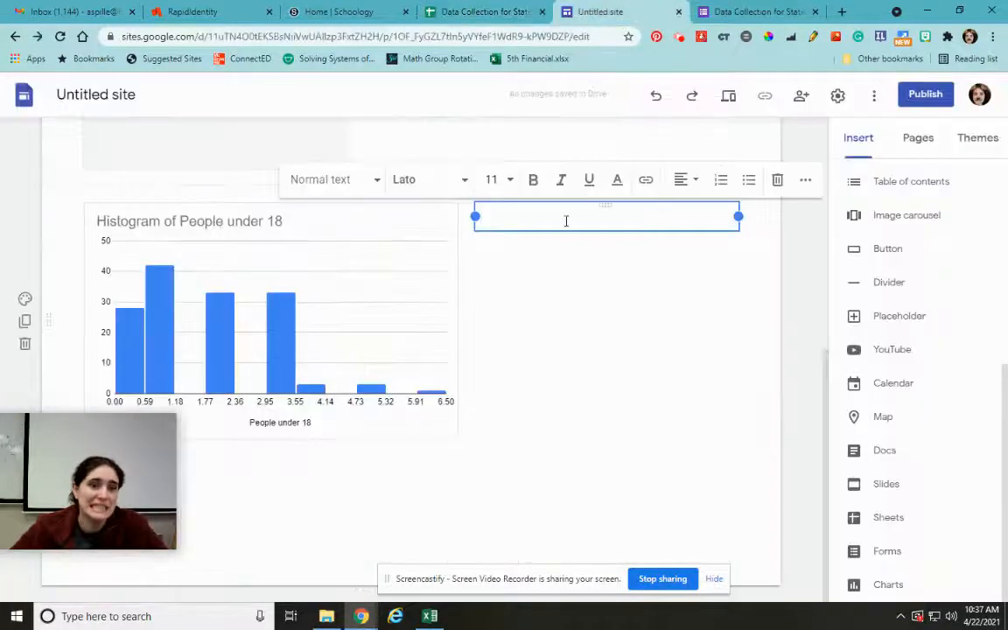
pyautogui.press('Return')
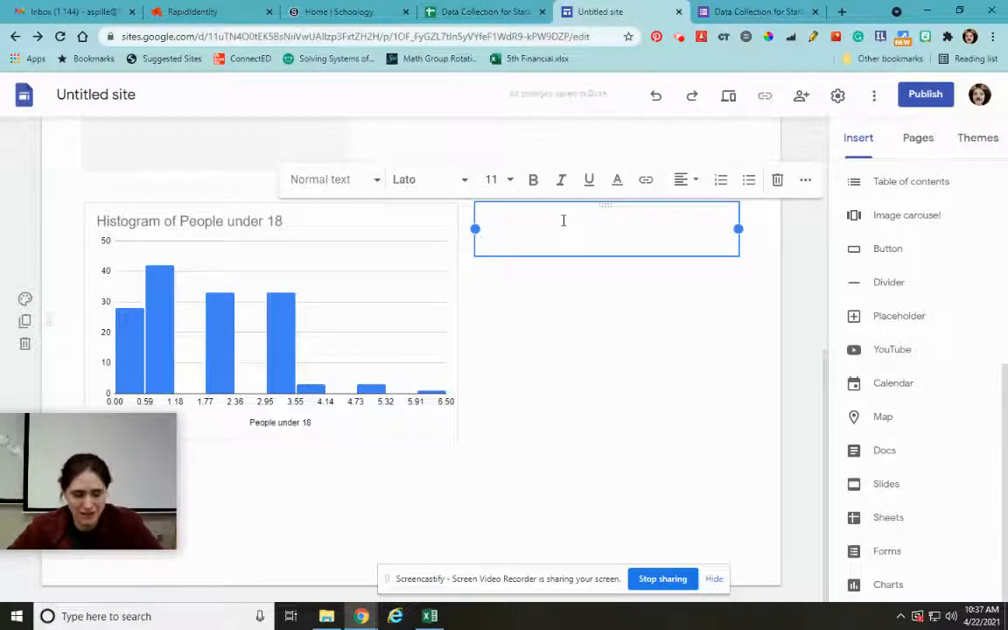
pyautogui.hotkey('ctrl', 'v')
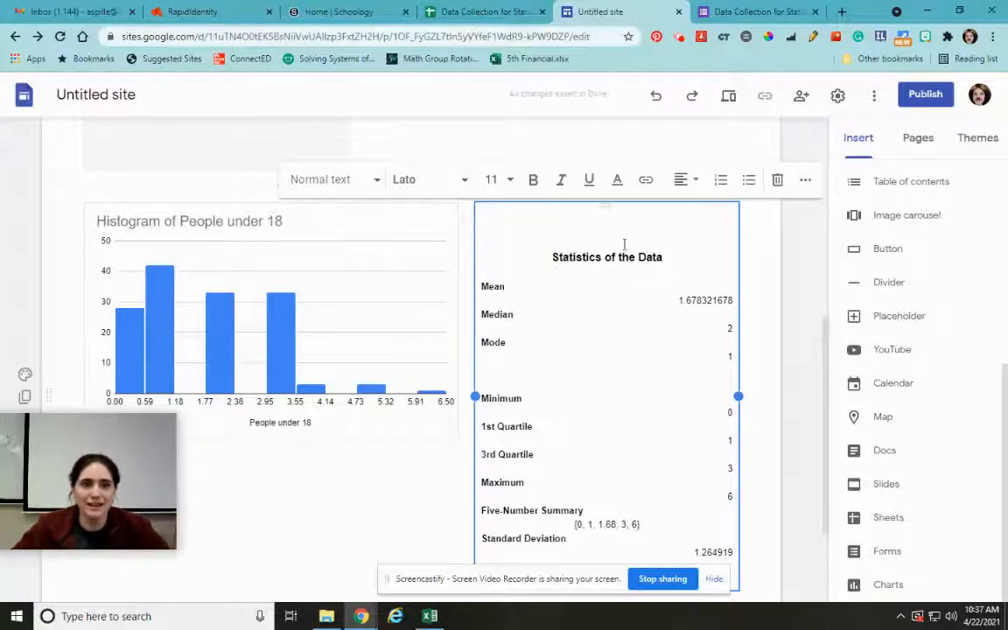
pyautogui.click(810, 409)
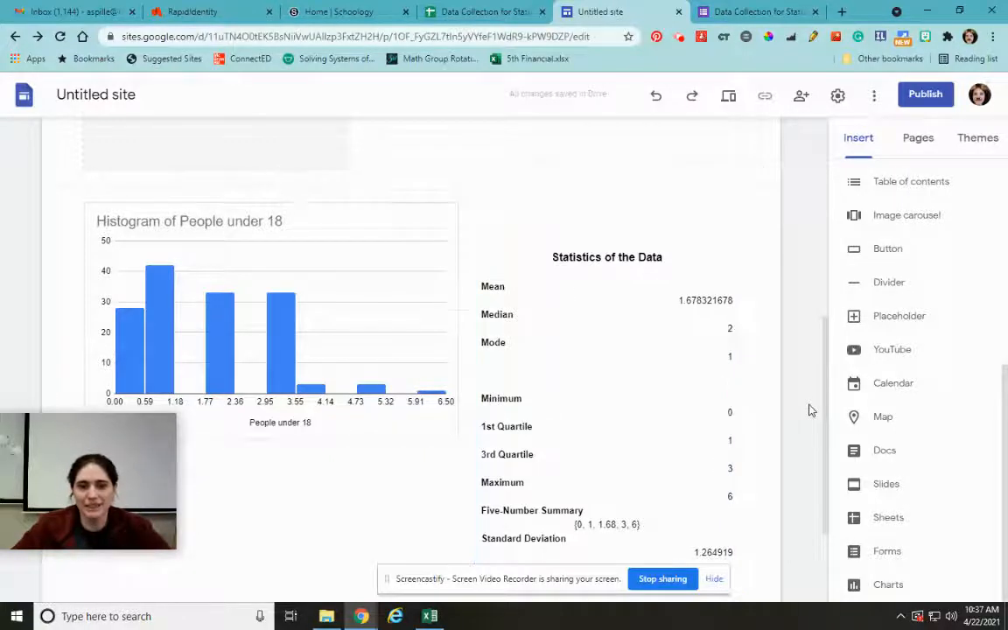
pyautogui.scroll(-2, 809, 409)
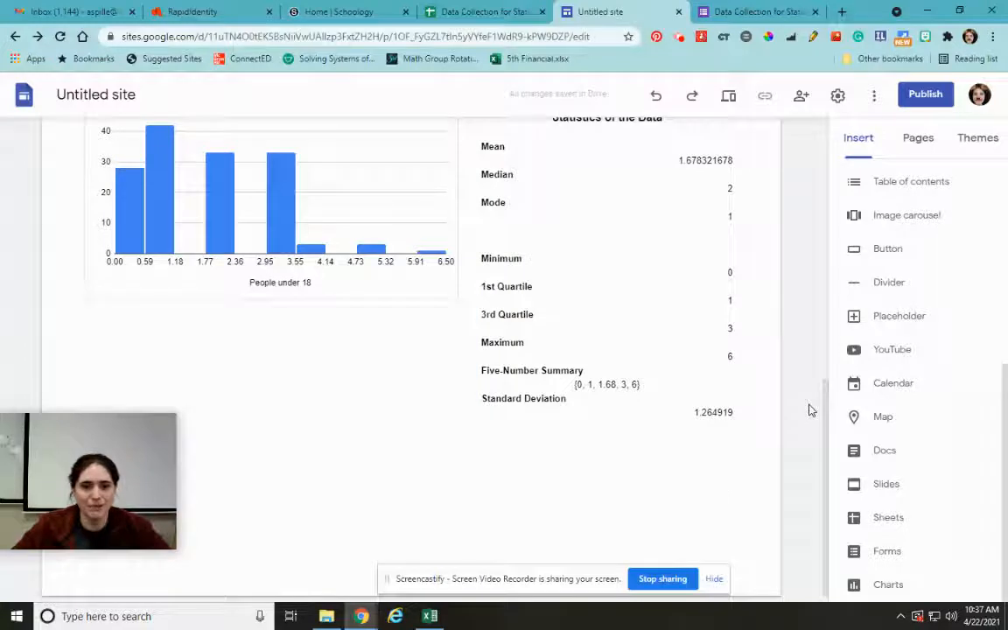
pyautogui.scroll(3, 809, 410)
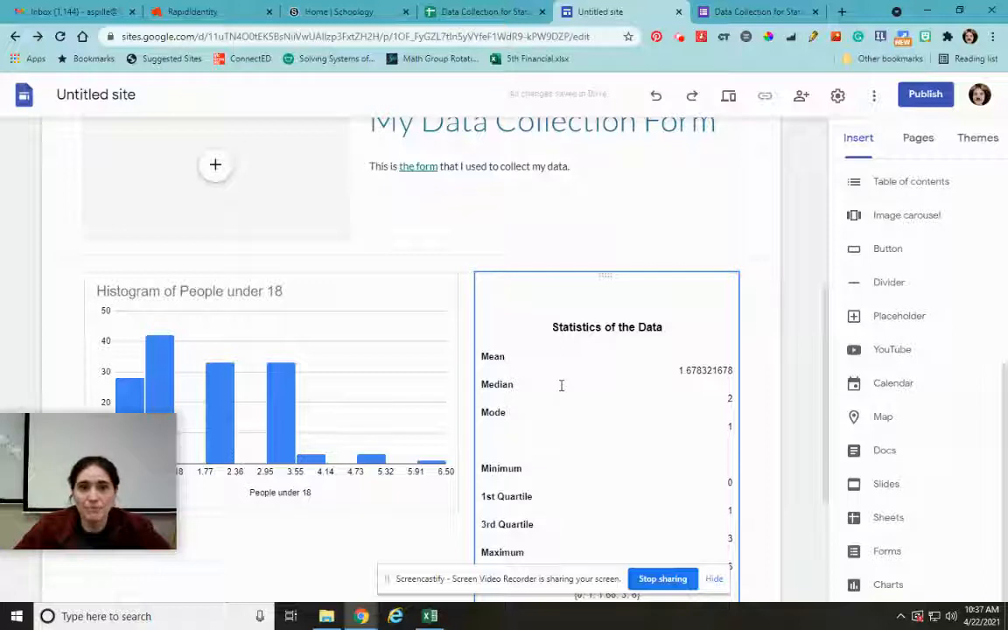
pyautogui.click(635, 300)
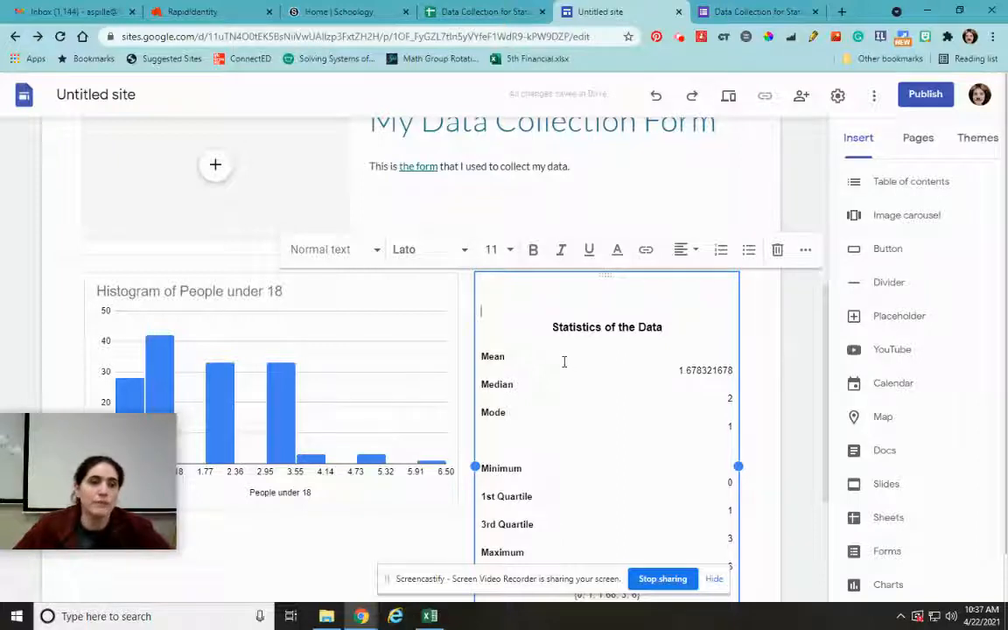
pyautogui.scroll(-3, 564, 361)
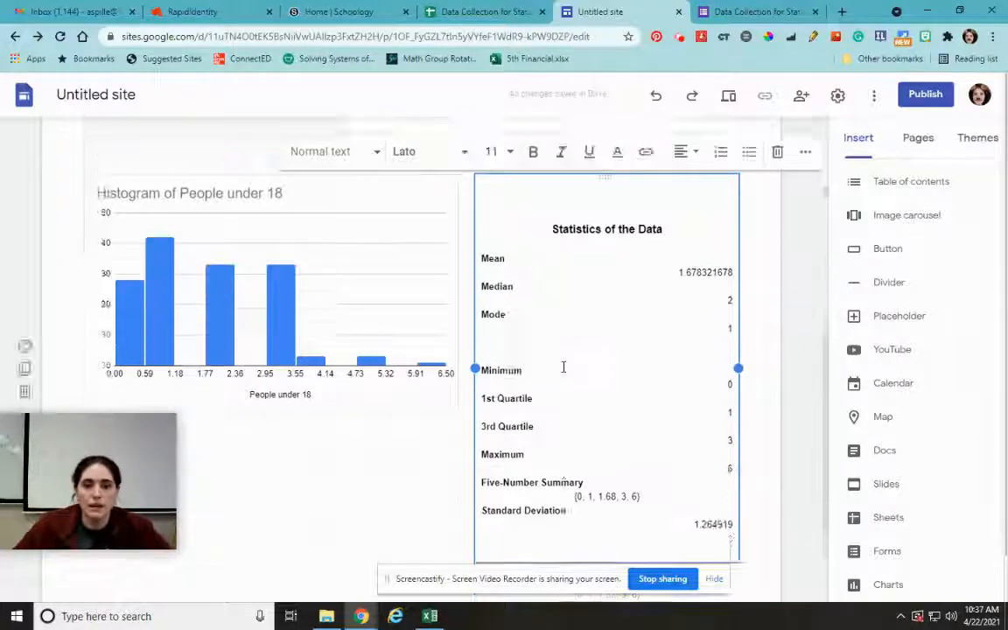